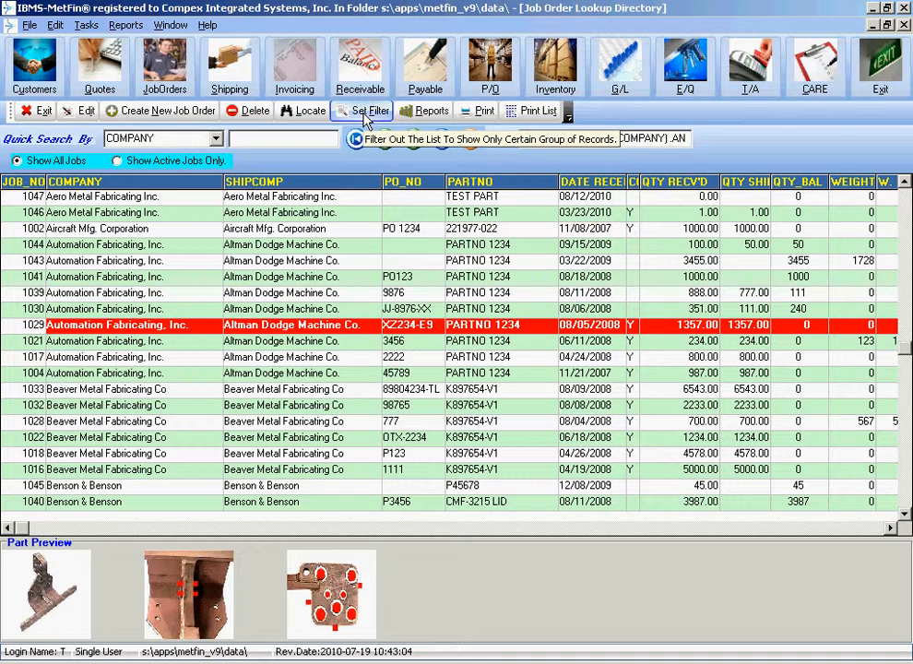
Open the job order filter criteria and set COMPANY to contain BENSON.
{"action": "left_click", "coordinate": [367, 121]}
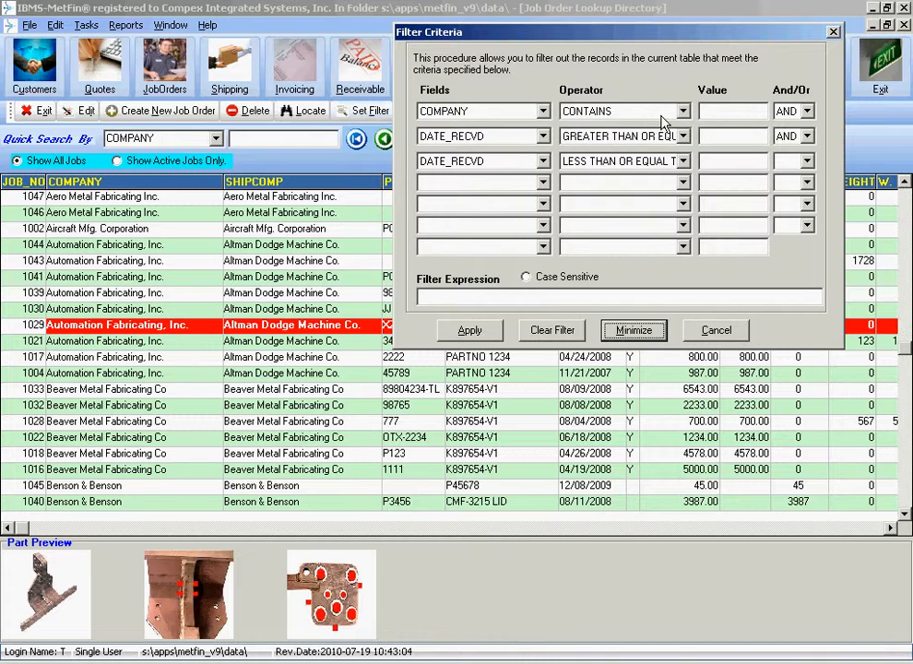
{"action": "left_click", "coordinate": [744, 108]}
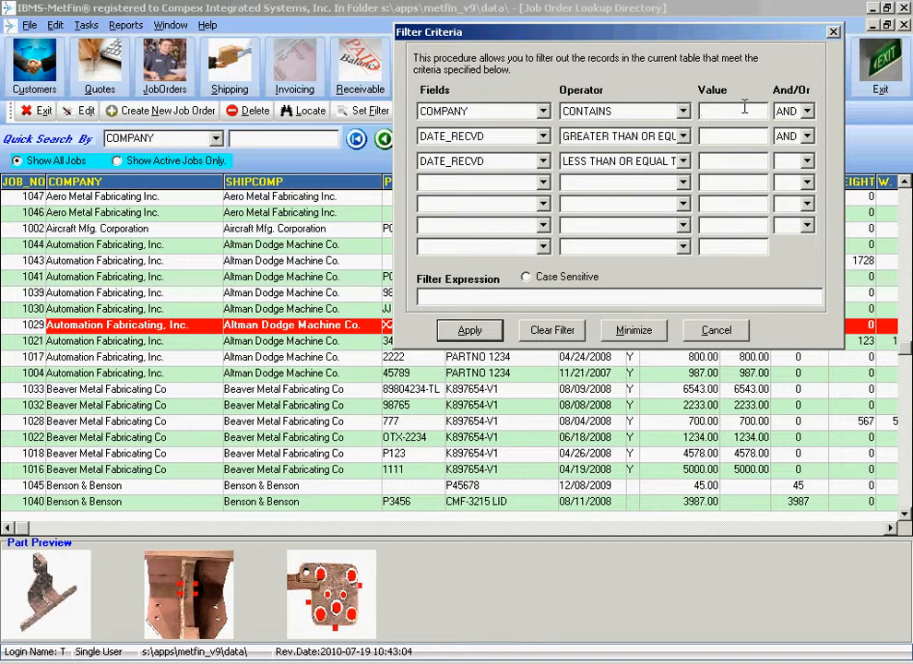
{"action": "type", "text": "BENSON"}
Limit DATE_RECVD to 01/01/2007 through 12/31/2007, apply the filter and minimize the criteria window.
{"action": "left_click", "coordinate": [710, 137]}
{"action": "type", "text": "01/01/2007"}
{"action": "key", "text": "Tab"}
{"action": "key", "text": "Tab"}
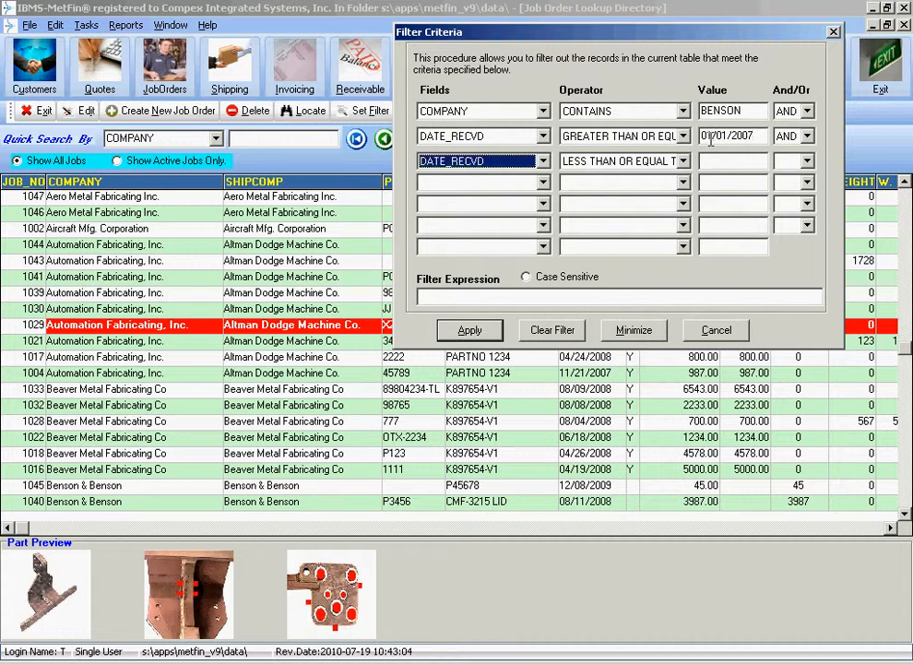
{"action": "key", "text": "Tab"}
{"action": "type", "text": "12"}
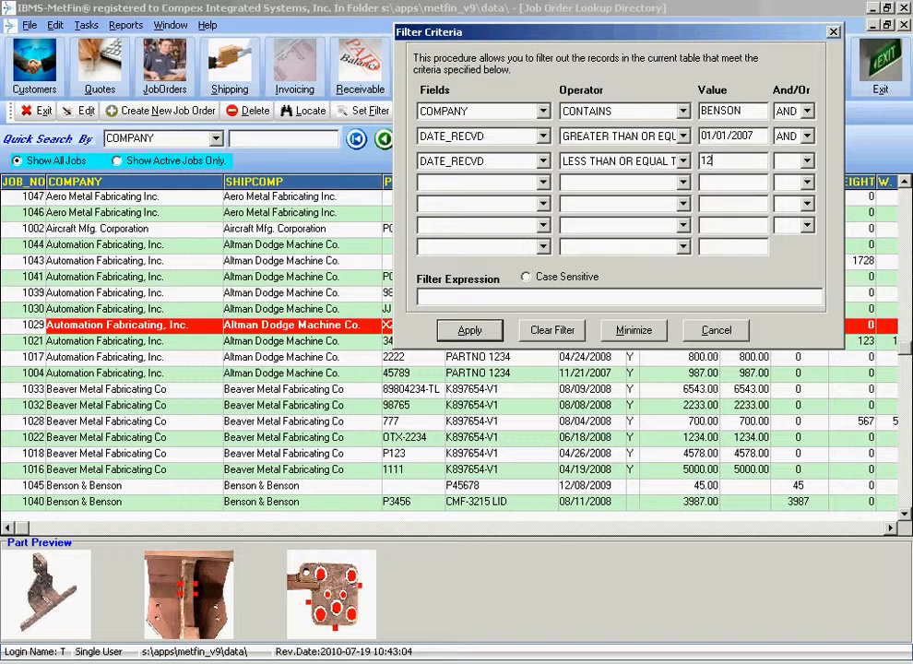
{"action": "type", "text": "/31/2007"}
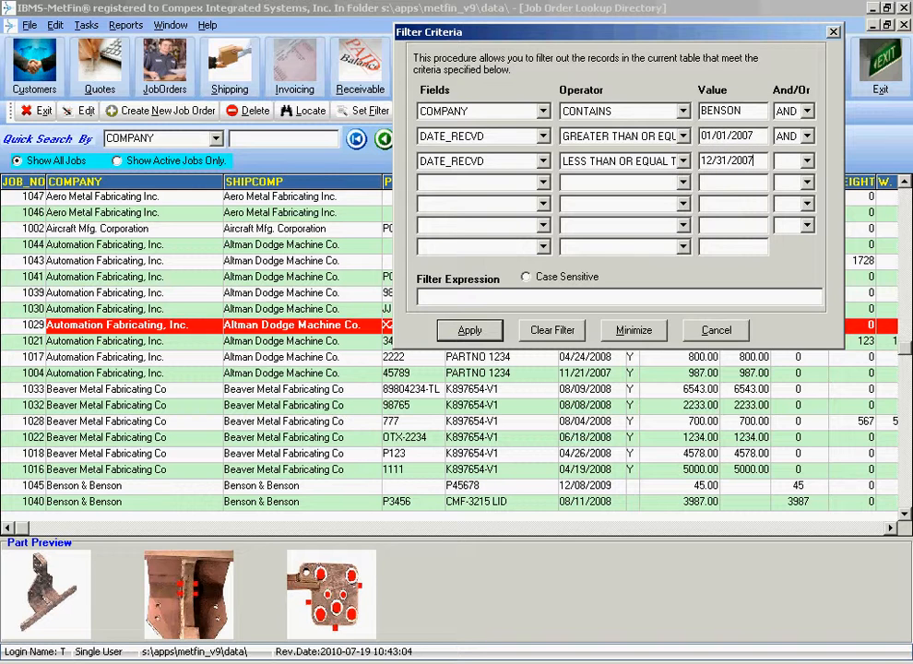
{"action": "left_click", "coordinate": [469, 330]}
{"action": "left_click", "coordinate": [643, 332]}
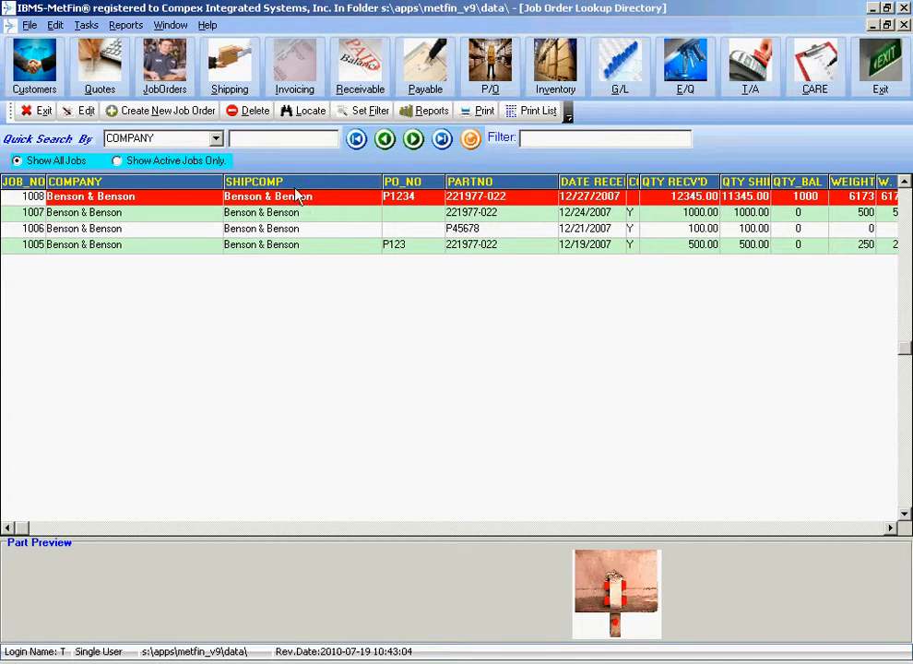
Open the print setup for the filtered job list and review the columns available for the report.
{"action": "left_click", "coordinate": [539, 111]}
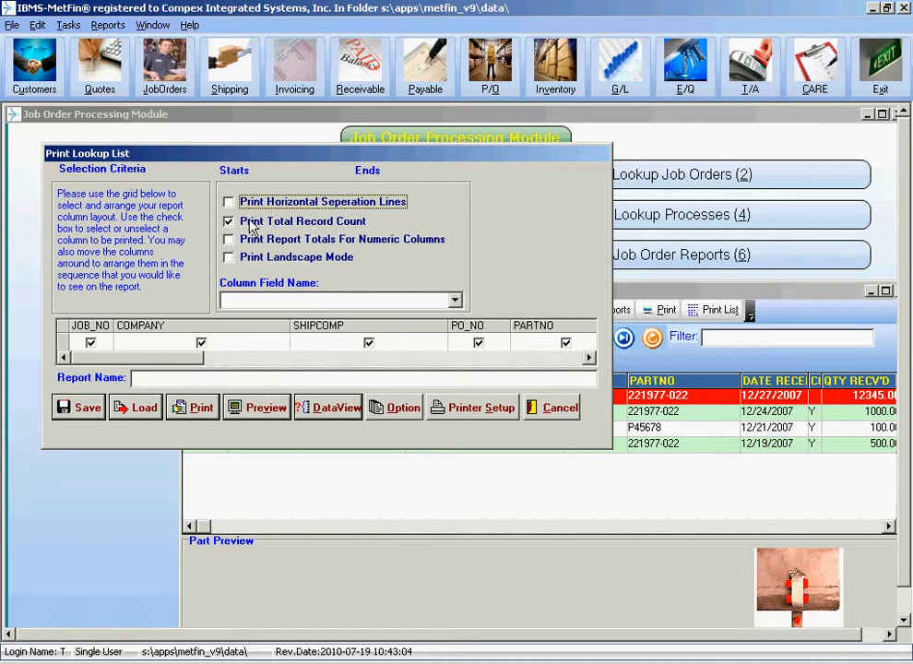
{"action": "left_click_drag", "start_coordinate": [428, 160], "coordinate": [428, 108]}
{"action": "left_click", "coordinate": [201, 289]}
{"action": "left_click", "coordinate": [201, 291]}
{"action": "left_click_drag", "start_coordinate": [161, 309], "coordinate": [643, 305]}
{"action": "left_click_drag", "start_coordinate": [114, 305], "coordinate": [518, 309]}
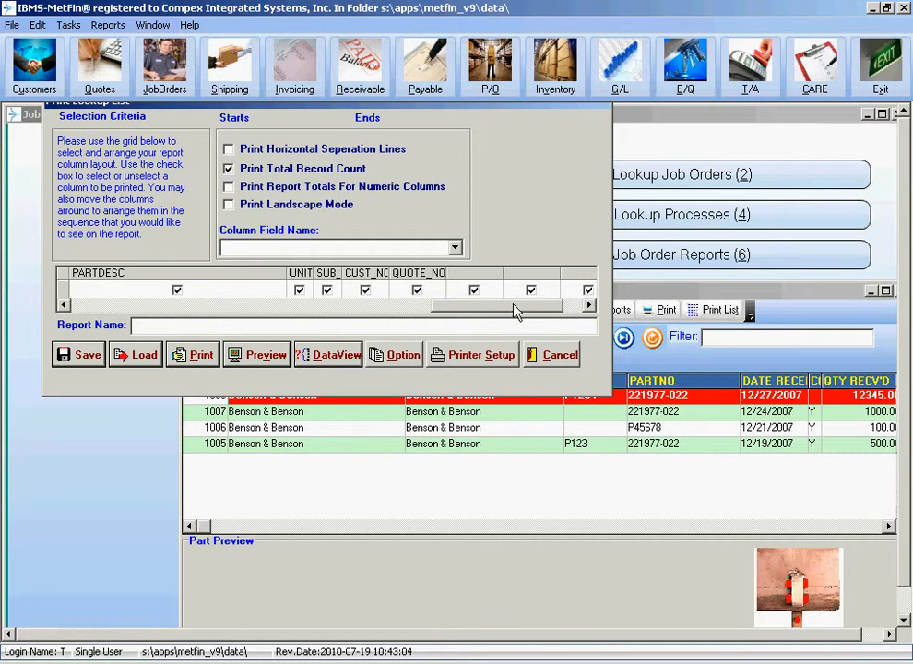
{"action": "left_click", "coordinate": [63, 304]}
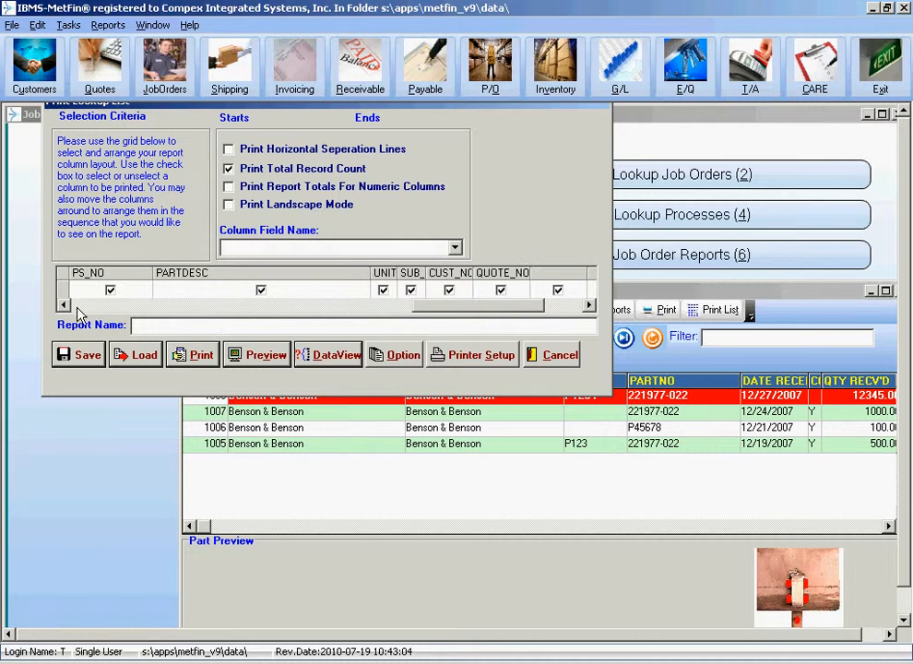
{"action": "left_click", "coordinate": [75, 307]}
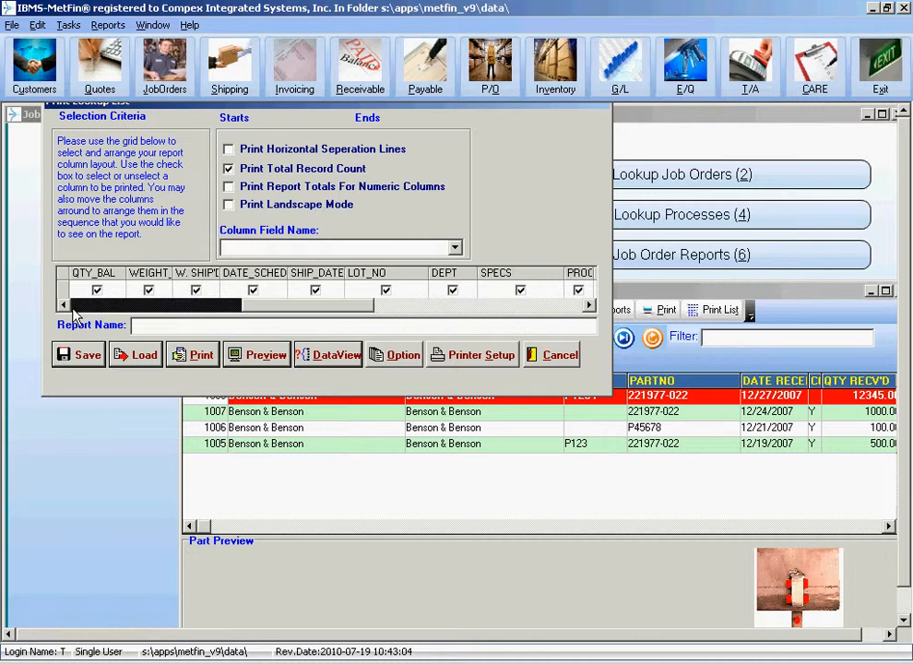
Preview the job listing report with all columns included, inspect its column layout and close the preview.
{"action": "left_click", "coordinate": [267, 355]}
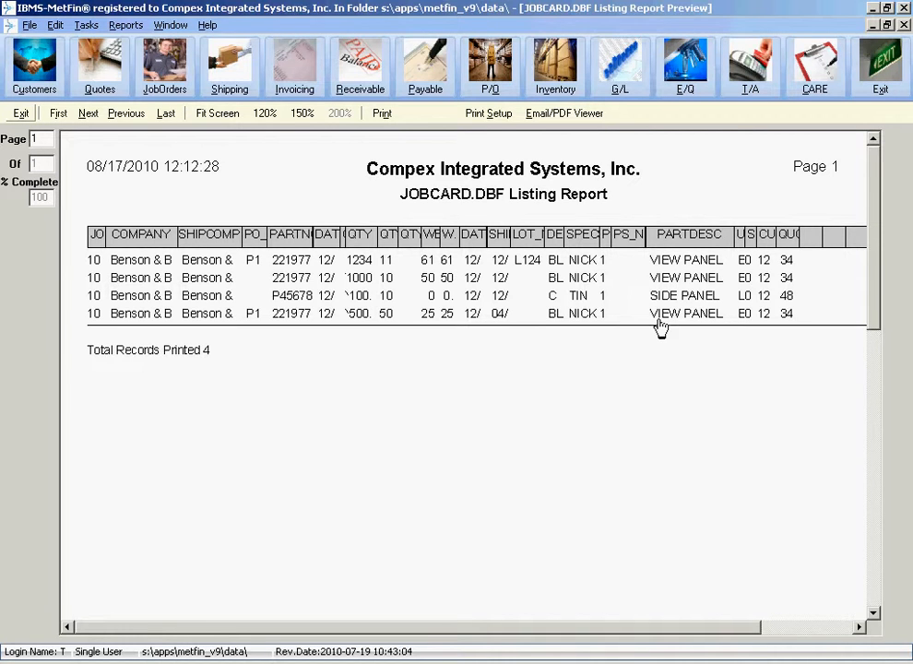
{"action": "left_click_drag", "start_coordinate": [631, 290], "coordinate": [518, 348]}
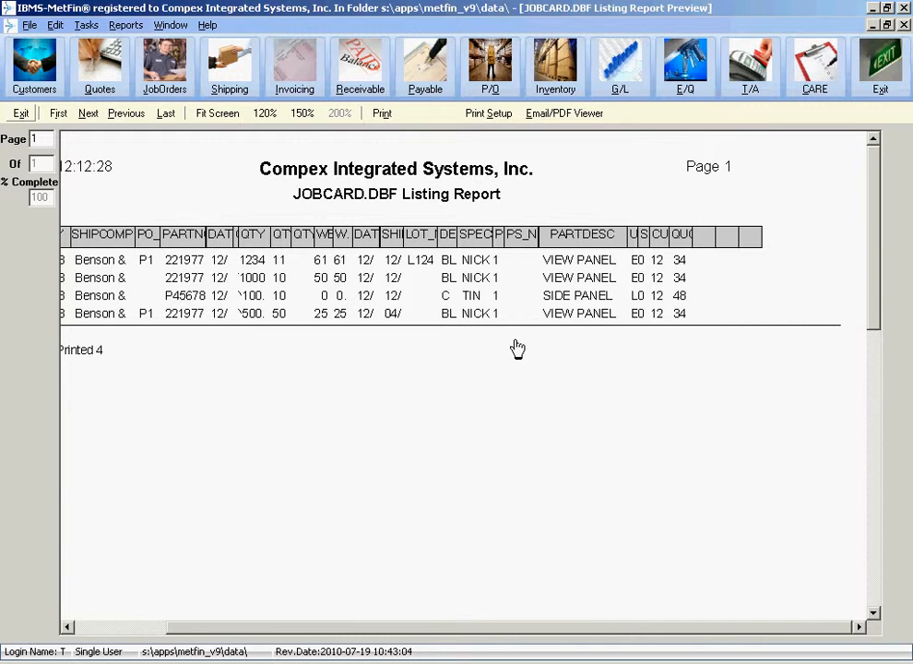
{"action": "left_click_drag", "start_coordinate": [200, 298], "coordinate": [309, 290]}
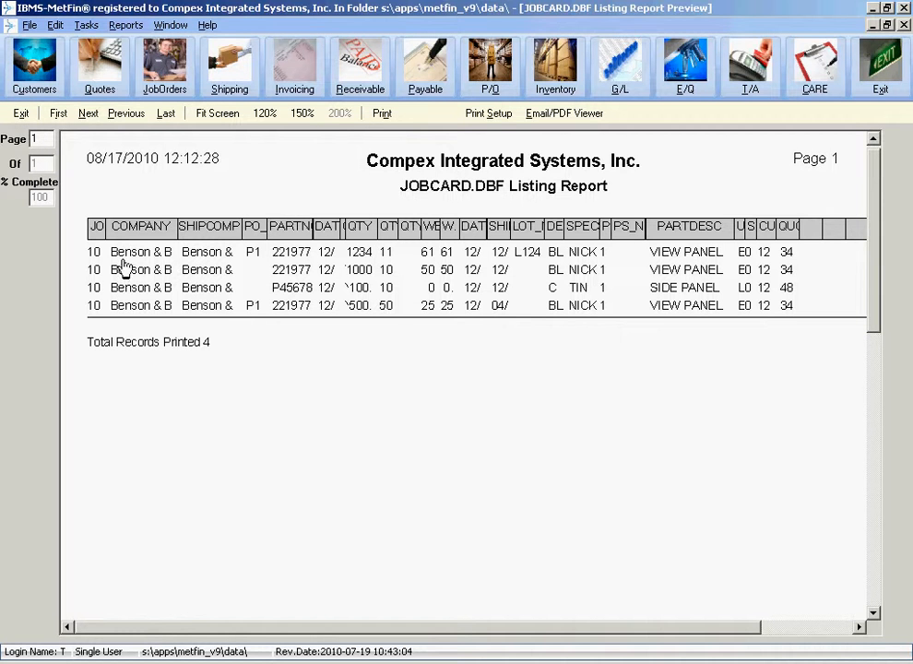
{"action": "left_click", "coordinate": [19, 115]}
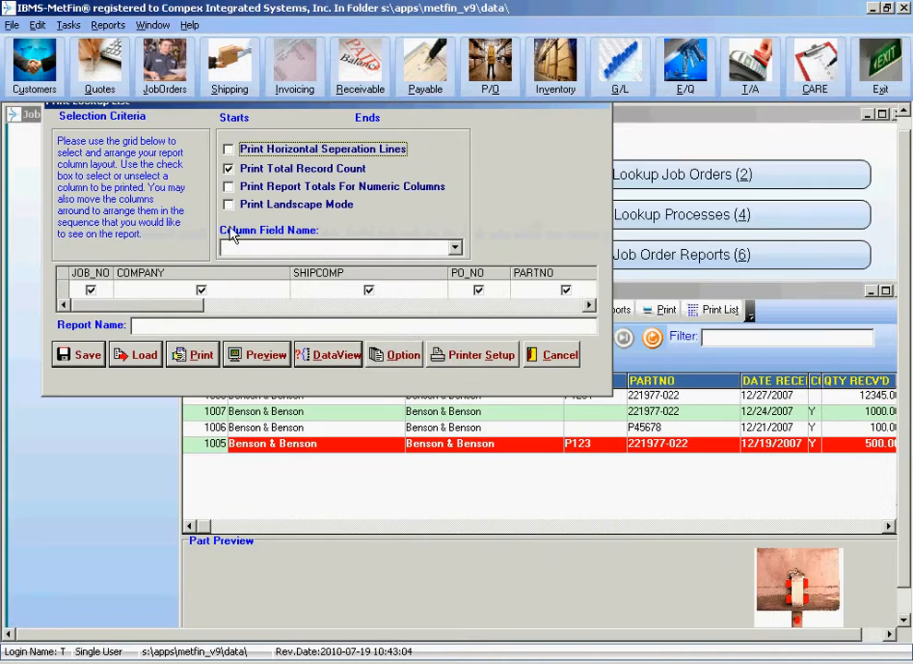
Exclude the SHIPCOMP, QTY_BAL, WEIGHT, W. SHIP'D and DATE_SCHED columns from the report.
{"action": "left_click", "coordinate": [142, 308]}
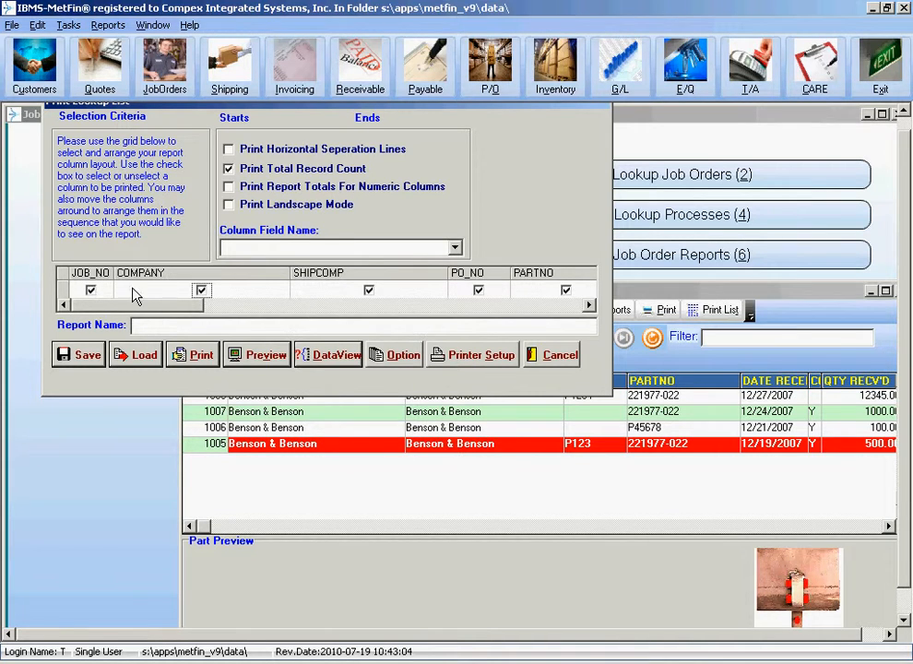
{"action": "left_click", "coordinate": [369, 292]}
{"action": "left_click", "coordinate": [590, 307]}
{"action": "left_click", "coordinate": [590, 307]}
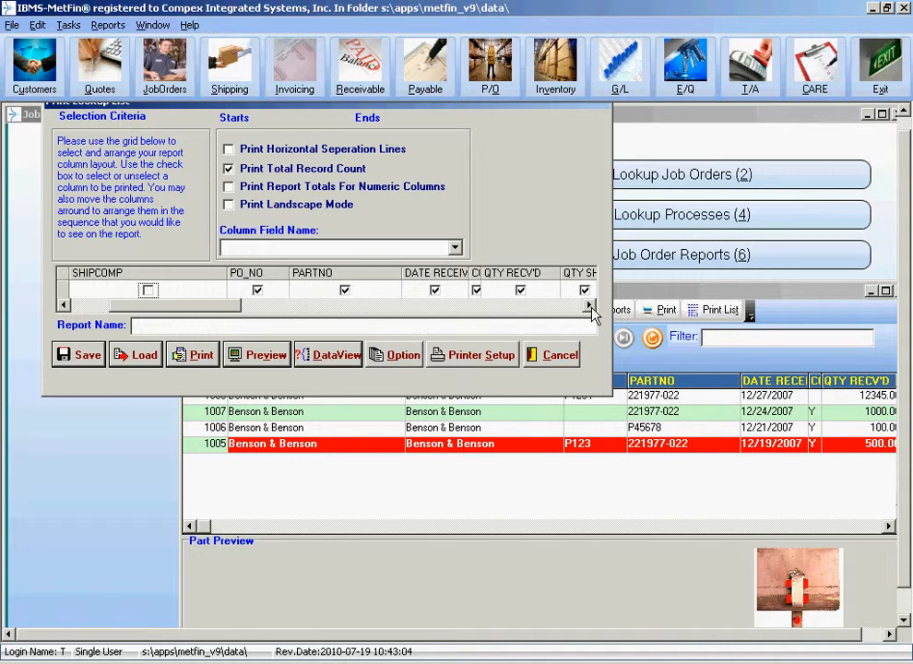
{"action": "left_click", "coordinate": [590, 307]}
{"action": "left_click", "coordinate": [478, 291]}
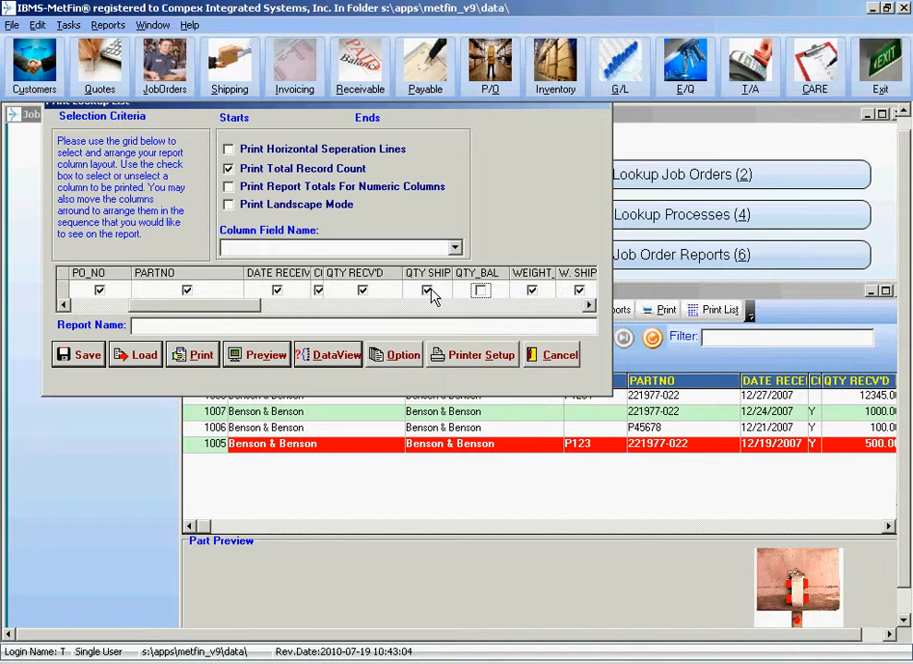
{"action": "left_click", "coordinate": [532, 290]}
{"action": "left_click", "coordinate": [588, 304]}
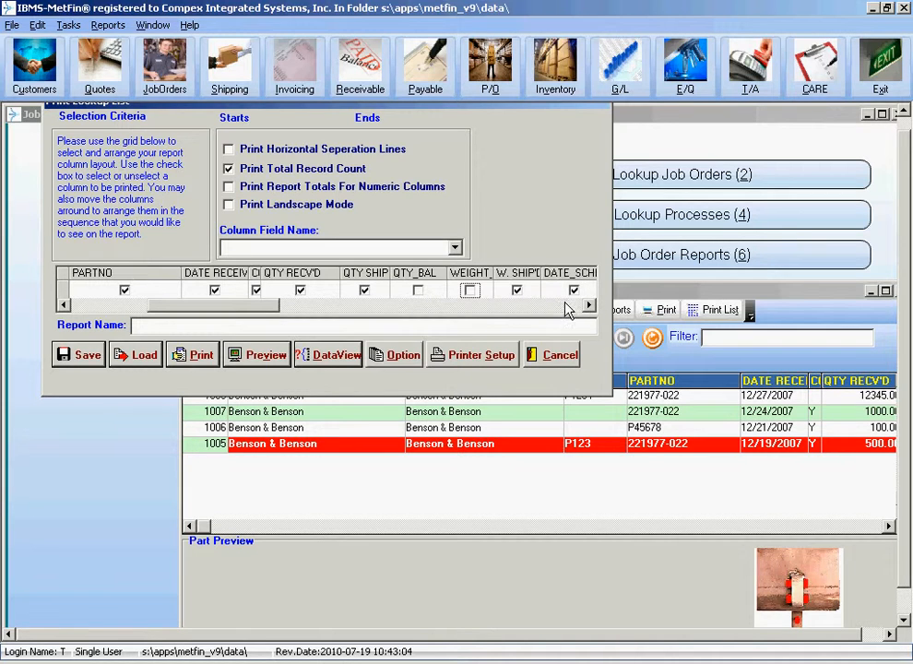
{"action": "left_click", "coordinate": [517, 290]}
{"action": "left_click", "coordinate": [573, 290]}
Exclude the SHIP_DATE, LOT_NO, DEPT and SPECS columns from the report.
{"action": "left_click", "coordinate": [589, 306]}
{"action": "left_click", "coordinate": [589, 306]}
{"action": "left_click", "coordinate": [457, 291]}
{"action": "left_click", "coordinate": [522, 292]}
{"action": "left_click", "coordinate": [589, 305]}
{"action": "left_click", "coordinate": [589, 306]}
{"action": "left_click", "coordinate": [503, 291]}
{"action": "left_click", "coordinate": [570, 290]}
Exclude the PROC, PS_NO and PARTDESC columns from the report.
{"action": "left_click", "coordinate": [589, 305]}
{"action": "left_click", "coordinate": [589, 306]}
{"action": "left_click", "coordinate": [522, 290]}
{"action": "left_click", "coordinate": [577, 290]}
{"action": "left_click", "coordinate": [589, 306]}
{"action": "left_click", "coordinate": [589, 305]}
{"action": "left_click", "coordinate": [589, 305]}
{"action": "left_click", "coordinate": [567, 291]}
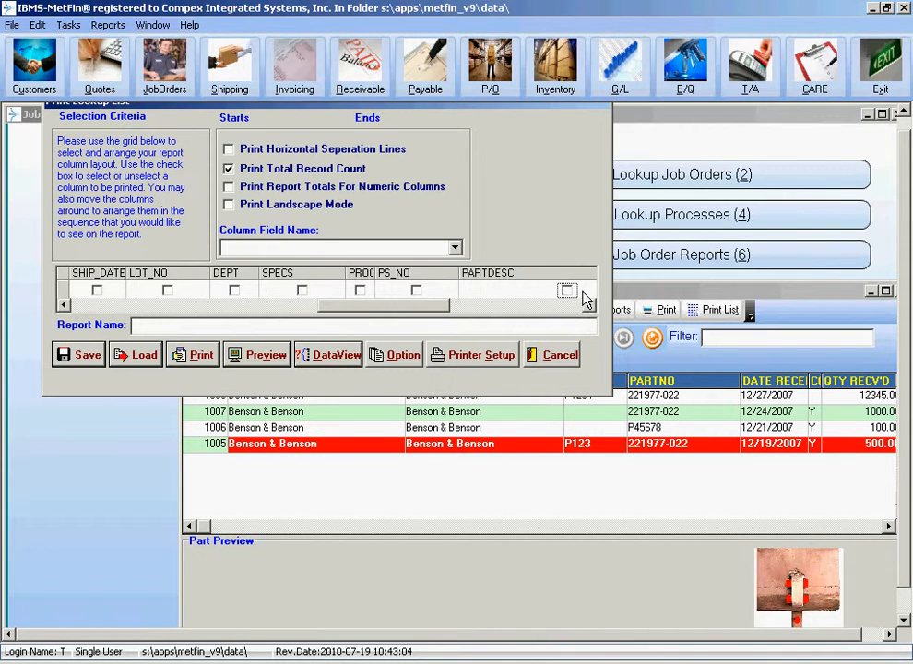
Exclude the UNIT, SUB and CUST_NO columns from the report.
{"action": "left_click", "coordinate": [589, 305]}
{"action": "left_click", "coordinate": [589, 305]}
{"action": "left_click", "coordinate": [589, 305]}
{"action": "left_click", "coordinate": [499, 290]}
{"action": "left_click", "coordinate": [526, 290]}
{"action": "left_click", "coordinate": [564, 290]}
Exclude the QUOTE_NO column and the three unnamed columns after it from the report.
{"action": "left_click", "coordinate": [589, 305]}
{"action": "left_click", "coordinate": [589, 305]}
{"action": "left_click", "coordinate": [589, 305]}
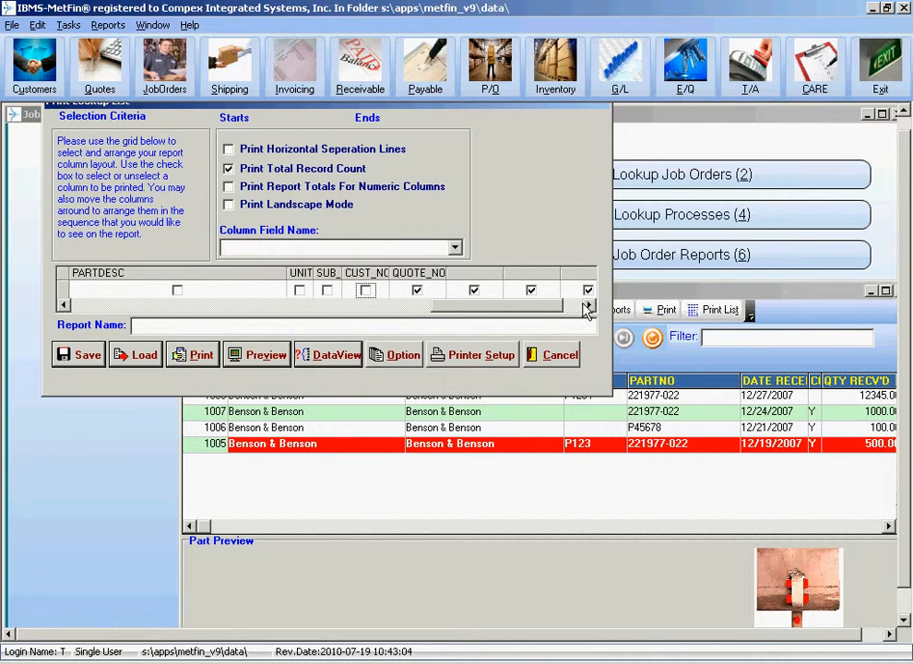
{"action": "left_click", "coordinate": [417, 291]}
{"action": "left_click", "coordinate": [474, 291]}
{"action": "left_click", "coordinate": [531, 290]}
{"action": "left_click", "coordinate": [589, 290]}
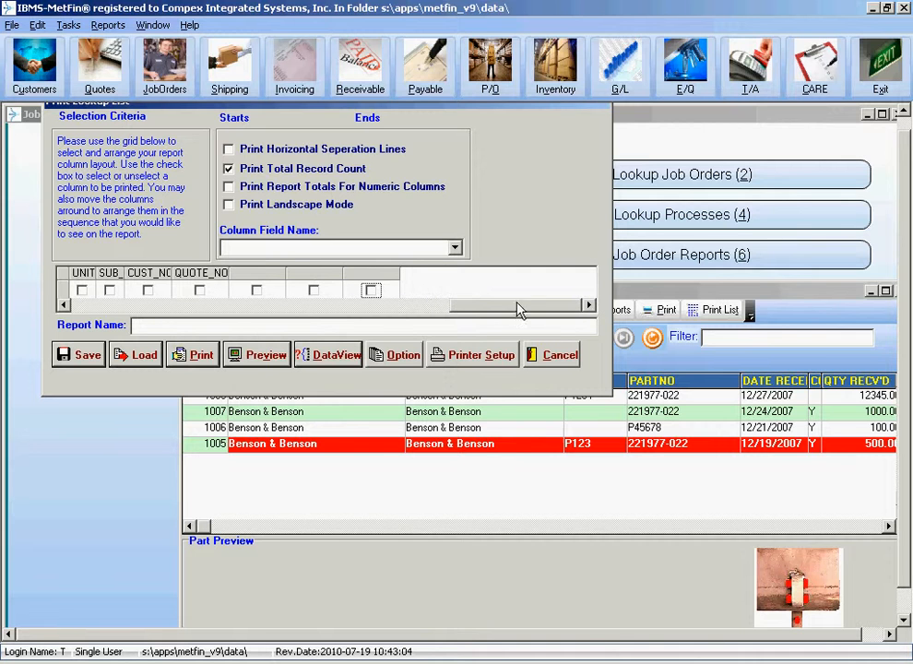
Preview the reduced job listing report, check its remaining columns and close the preview.
{"action": "left_click", "coordinate": [262, 354]}
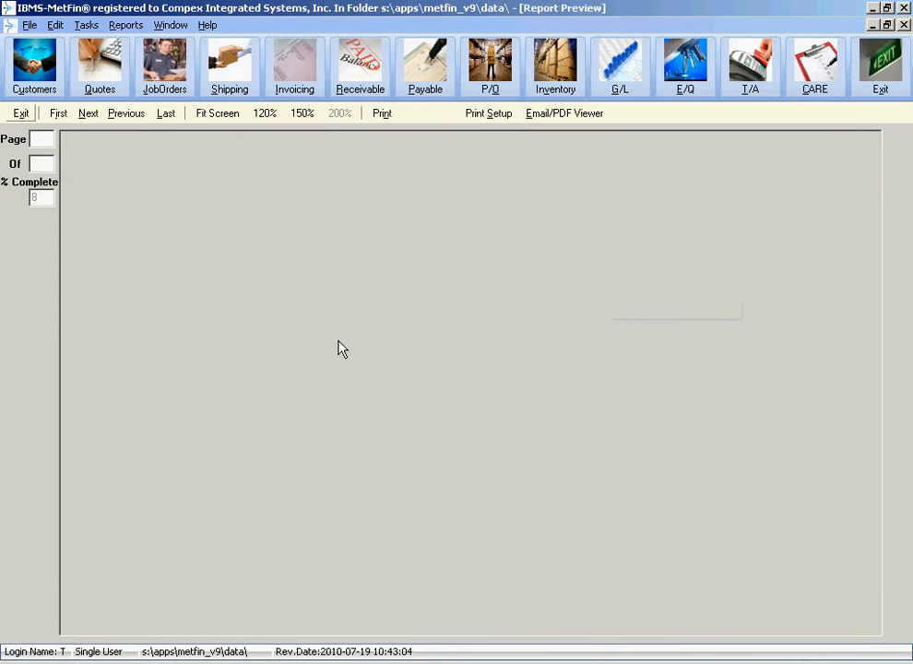
{"action": "left_click_drag", "start_coordinate": [735, 296], "coordinate": [717, 373]}
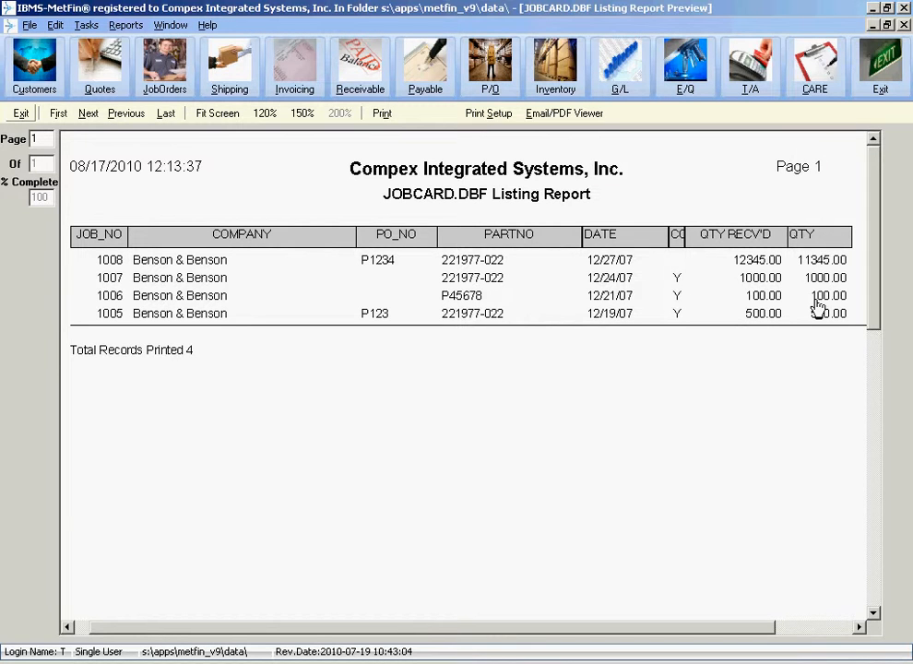
{"action": "left_click_drag", "start_coordinate": [676, 320], "coordinate": [558, 408]}
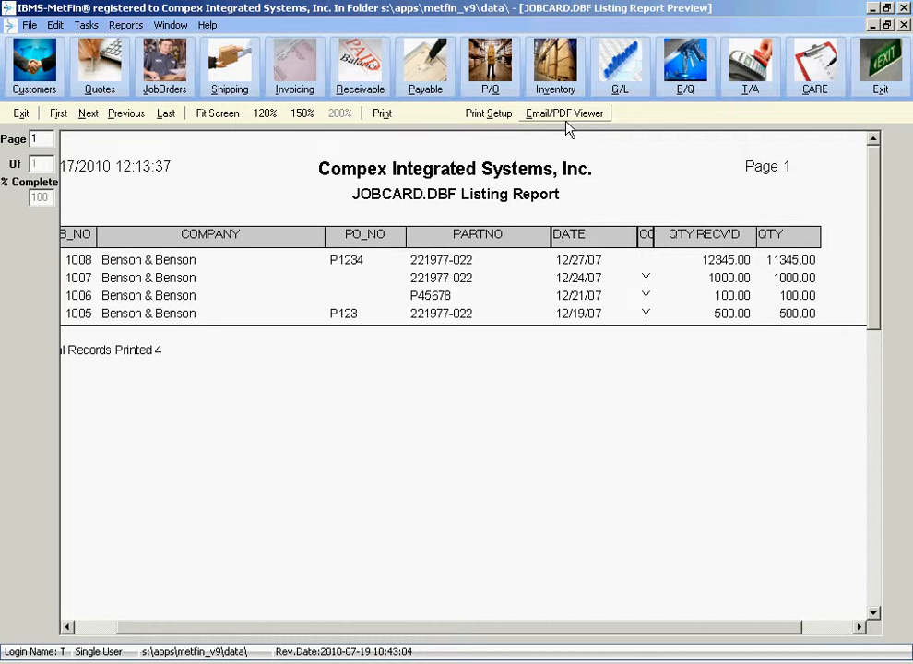
{"action": "left_click", "coordinate": [20, 113]}
Start saving the report layout and choose the T folder under Metfin_V9\User as its location.
{"action": "left_click_drag", "start_coordinate": [489, 305], "coordinate": [29, 305]}
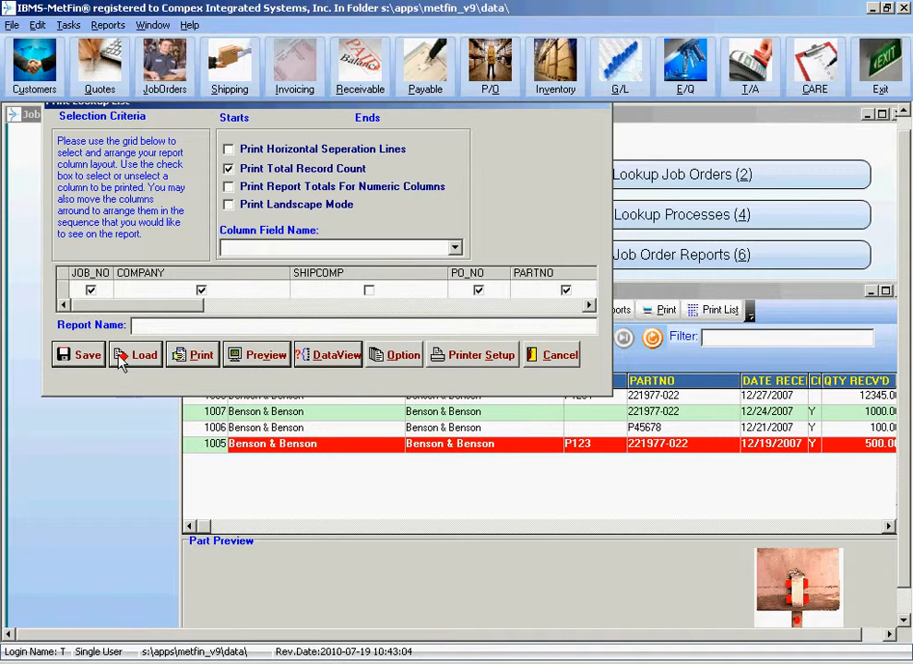
{"action": "left_click", "coordinate": [83, 355]}
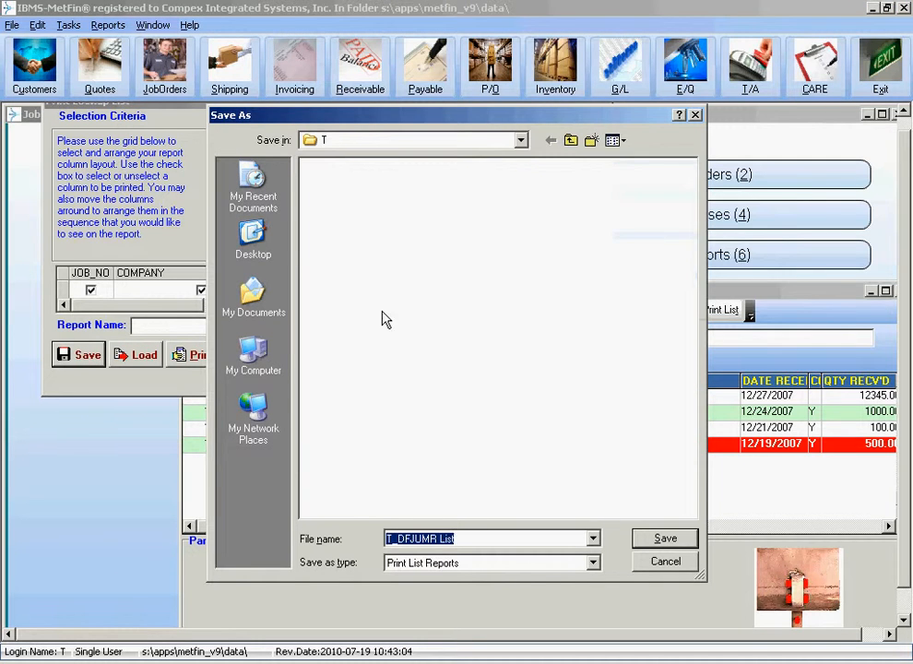
{"action": "left_click", "coordinate": [520, 140]}
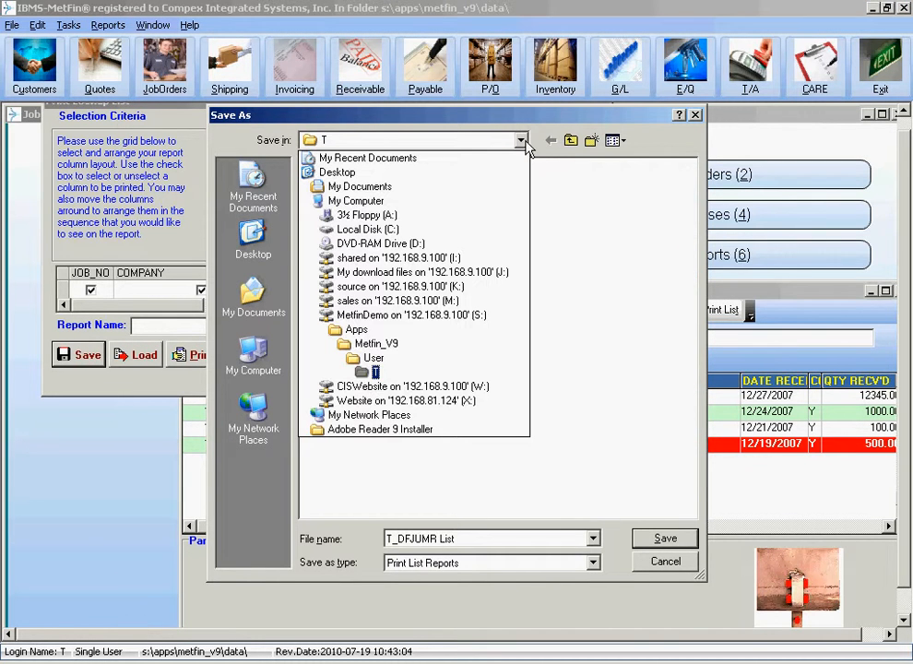
{"action": "left_click", "coordinate": [373, 371]}
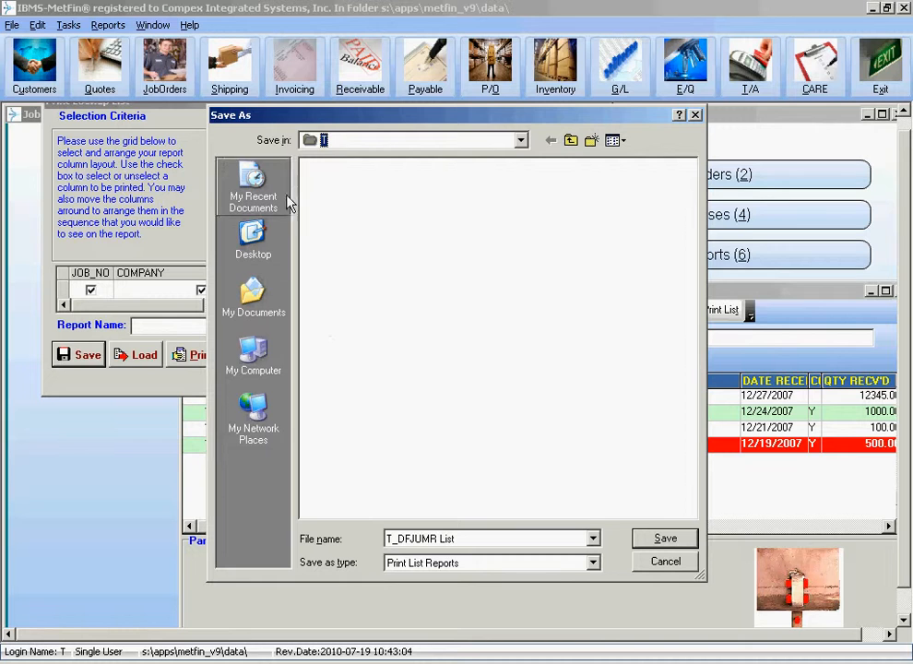
Name the report layout "Job Order List For Benson & Benson In 2007" and save it.
{"action": "left_click", "coordinate": [480, 538]}
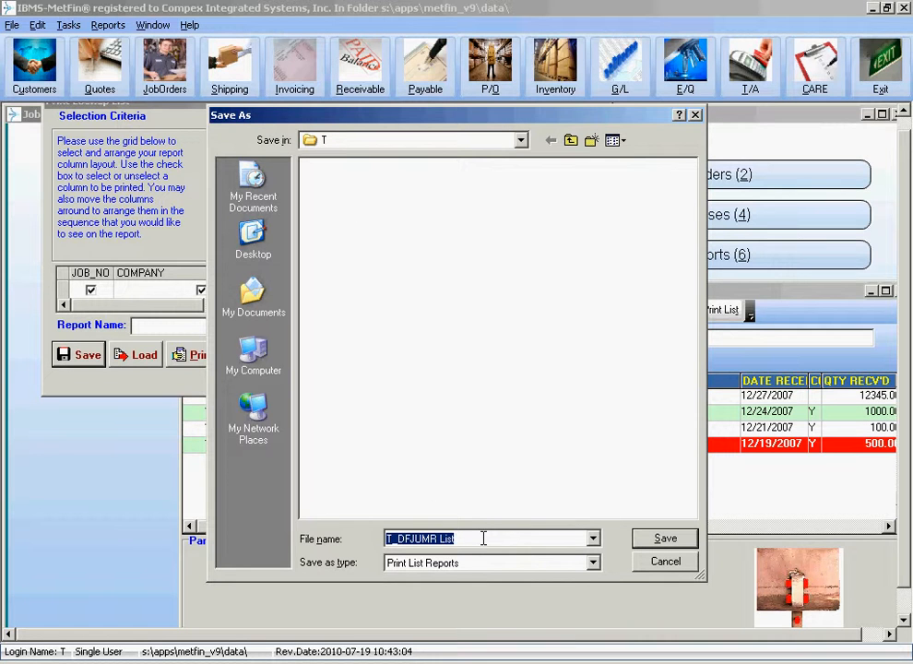
{"action": "left_click", "coordinate": [482, 538]}
{"action": "key", "text": "Delete"}
{"action": "key", "text": "Delete"}
{"action": "key", "text": "Delete"}
{"action": "key", "text": "Delete"}
{"action": "key", "text": "Delete"}
{"action": "key", "text": "Delete"}
{"action": "key", "text": "Delete"}
{"action": "key", "text": "Delete"}
{"action": "key", "text": "Delete"}
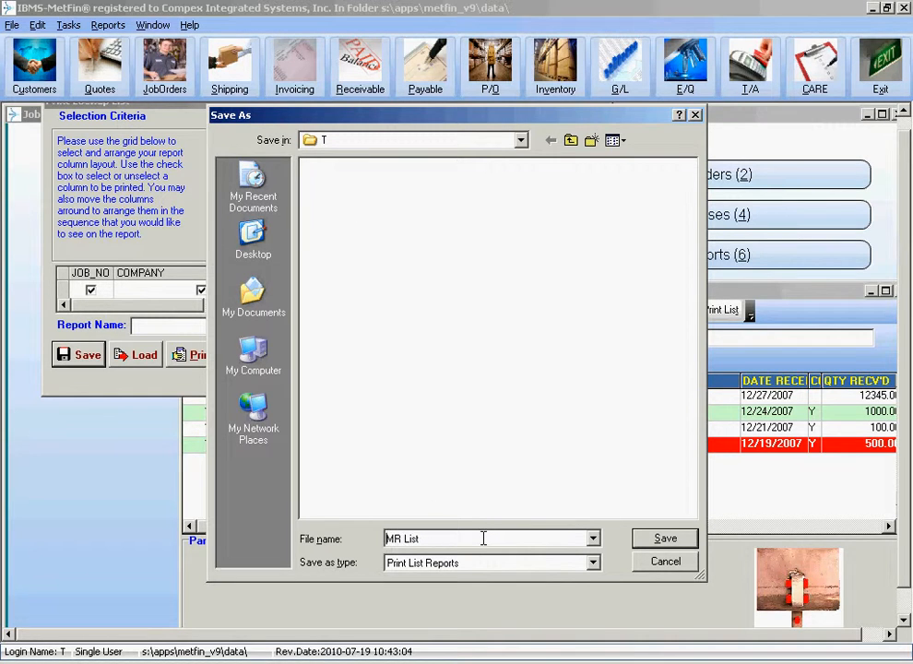
{"action": "type", "text": "Job Order List"}
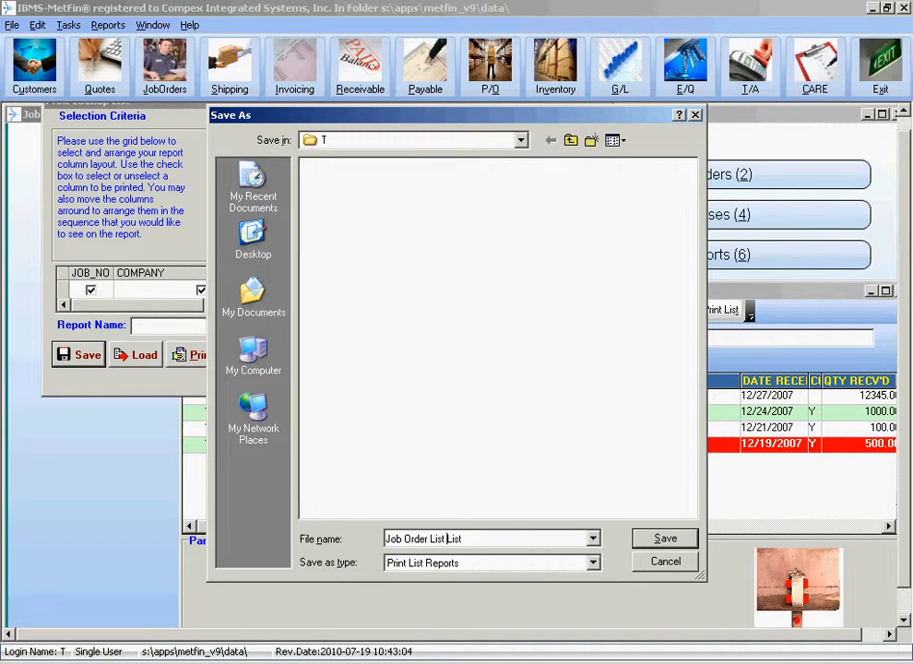
{"action": "key", "text": "Delete"}
{"action": "type", "text": "For Benson & Benson"}
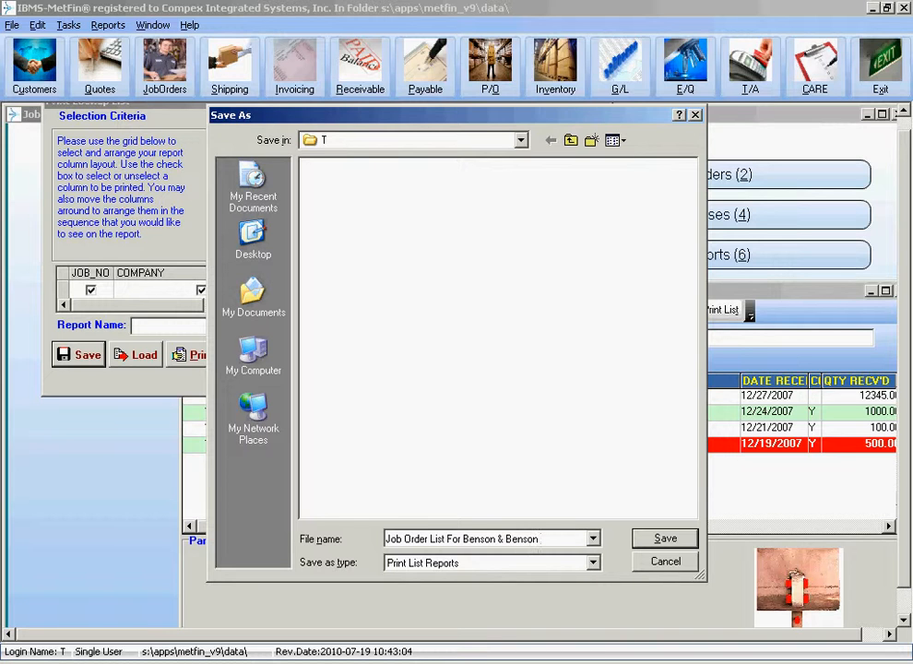
{"action": "type", "text": " In 2007"}
{"action": "left_click", "coordinate": [671, 542]}
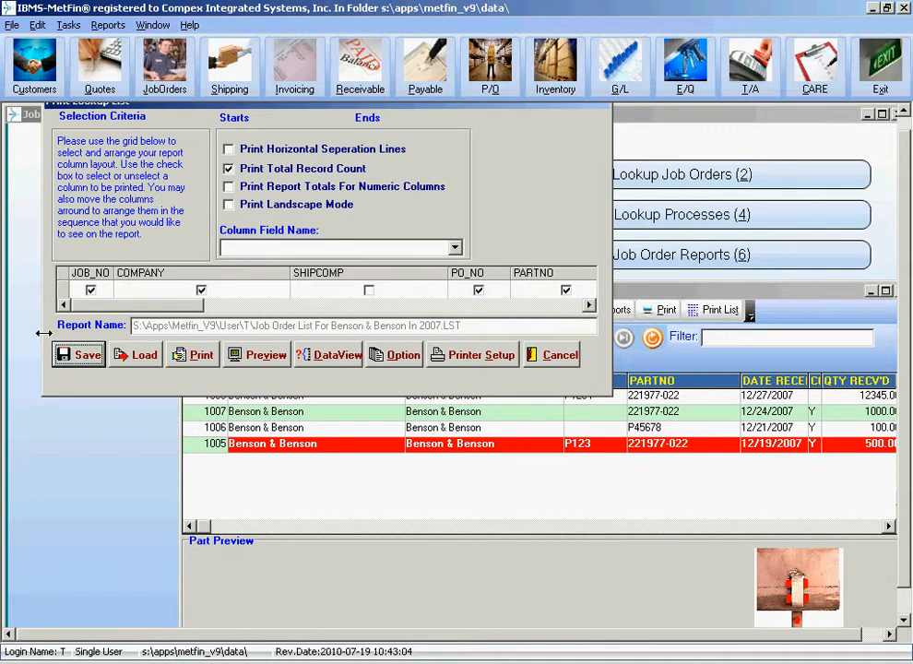
Close the print list setup and maximize the Job Order Lookup Directory window.
{"action": "left_click", "coordinate": [548, 357]}
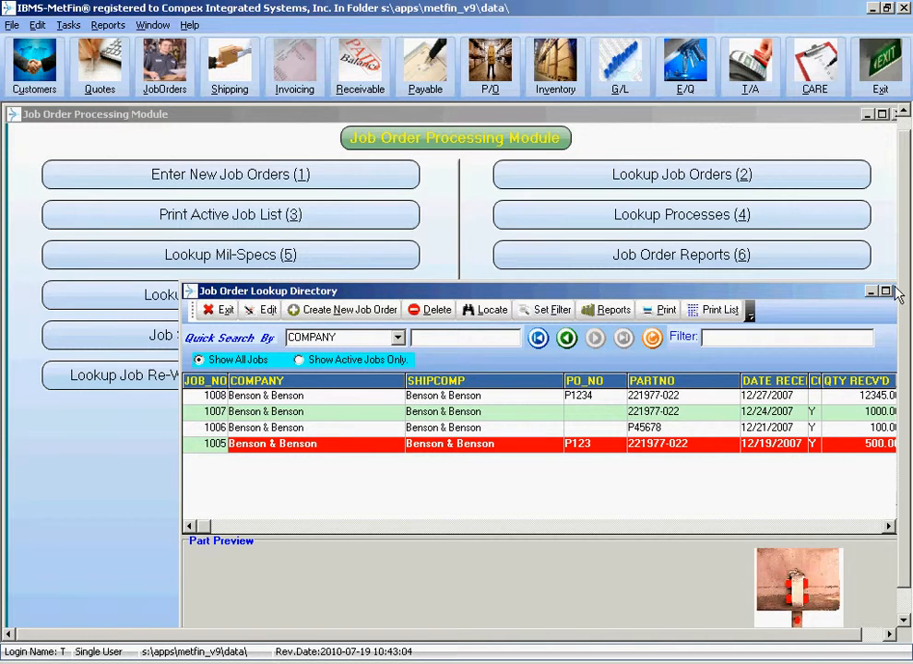
{"action": "left_click_drag", "start_coordinate": [823, 293], "coordinate": [670, 269]}
{"action": "left_click", "coordinate": [733, 266]}
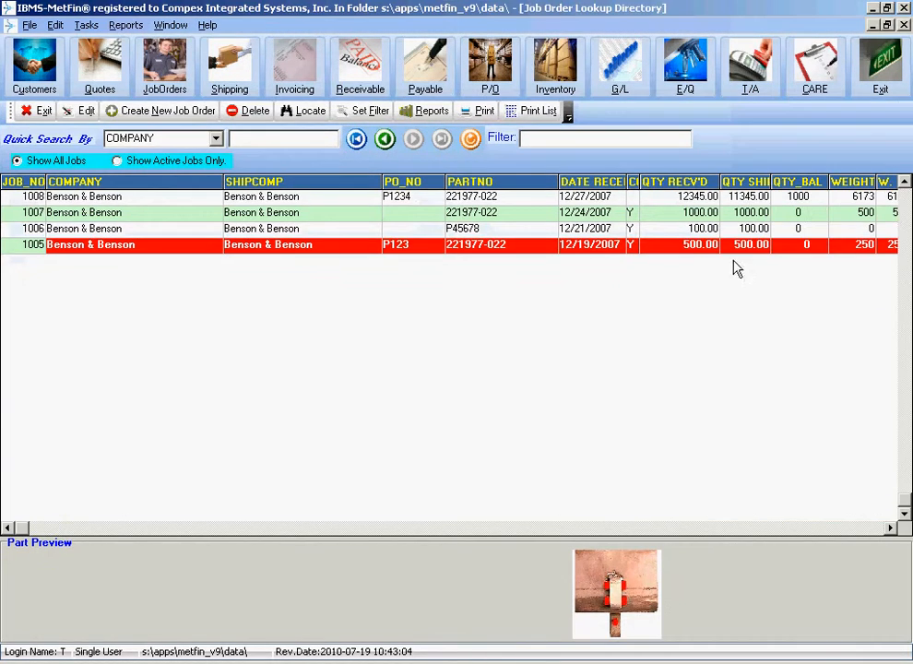
Load the saved report layout "Job Order List For Benson & Benson In 2007.LST" into the print list setup.
{"action": "left_click", "coordinate": [531, 115]}
{"action": "left_click", "coordinate": [190, 470]}
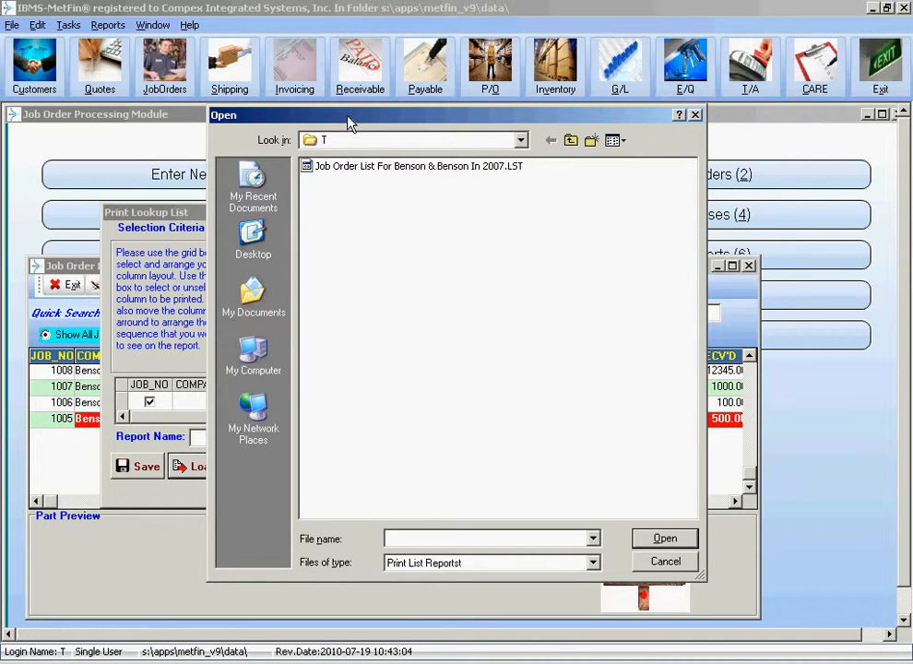
{"action": "left_click", "coordinate": [348, 171]}
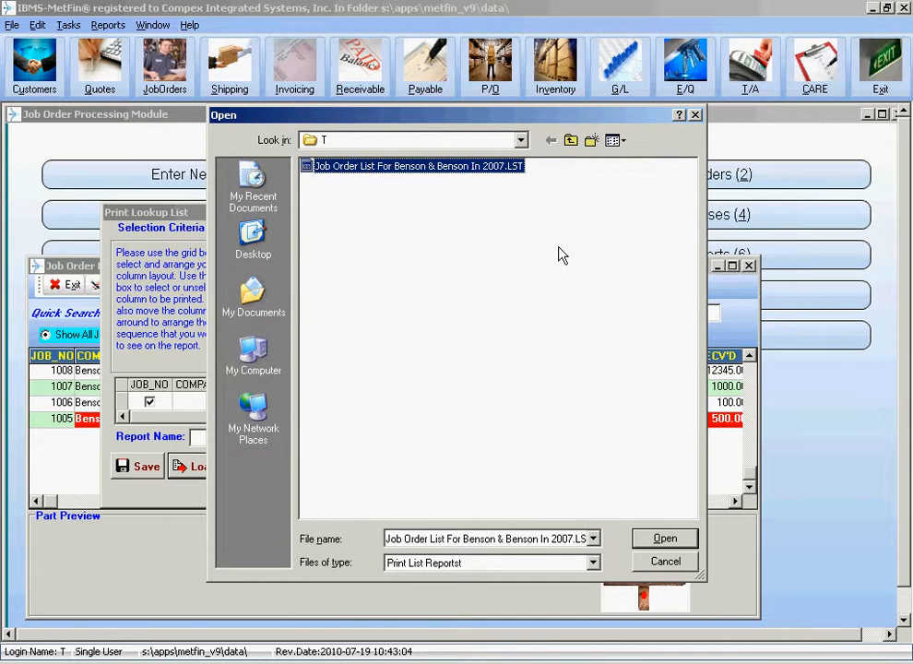
{"action": "left_click", "coordinate": [689, 543]}
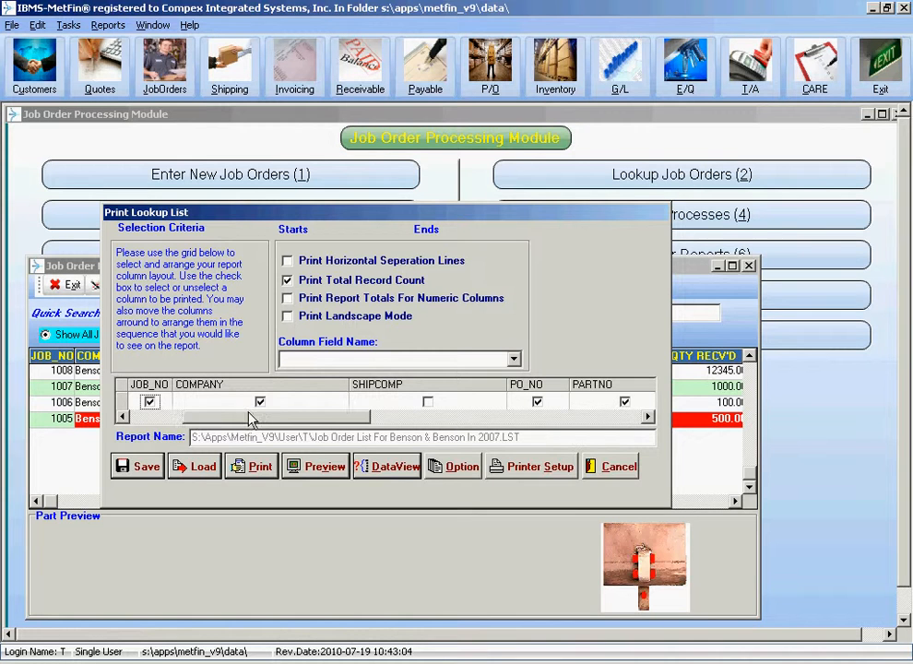
Review the column selections of the loaded layout and return to the maximized Job Order Lookup Directory.
{"action": "left_click_drag", "start_coordinate": [194, 422], "coordinate": [699, 426]}
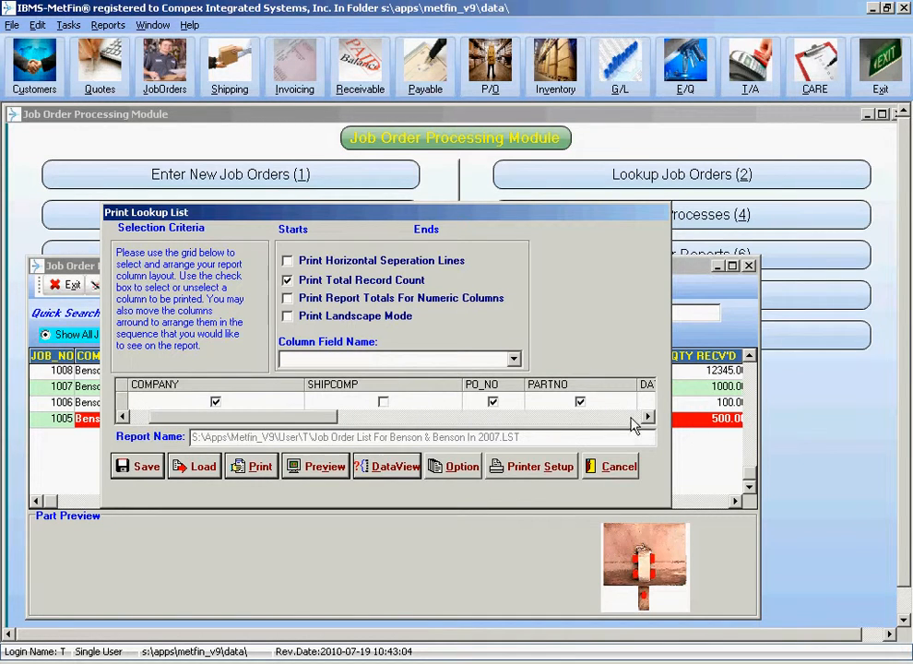
{"action": "left_click", "coordinate": [653, 418]}
{"action": "left_click", "coordinate": [649, 416]}
{"action": "left_click", "coordinate": [649, 416]}
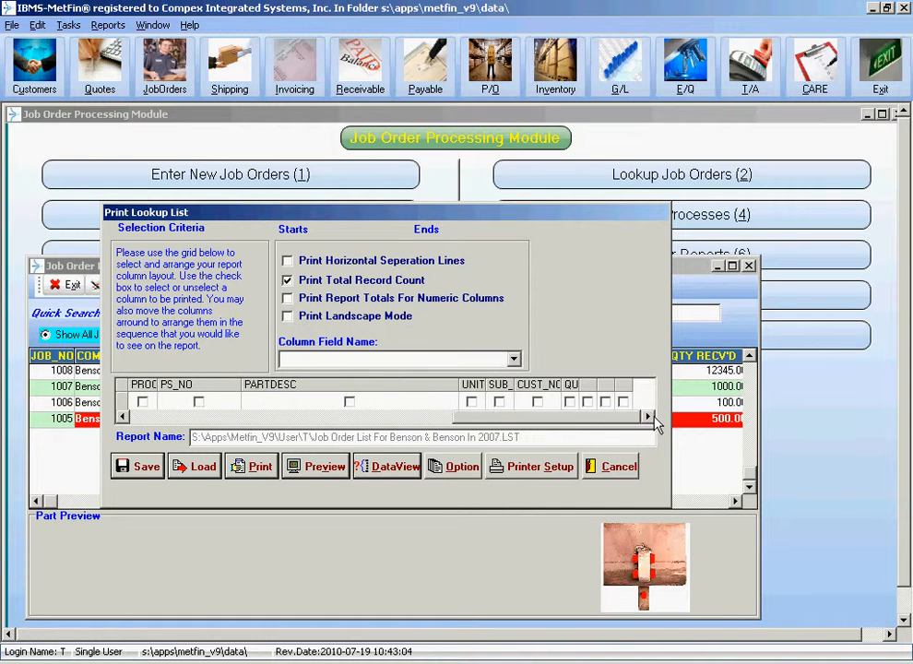
{"action": "left_click", "coordinate": [611, 467]}
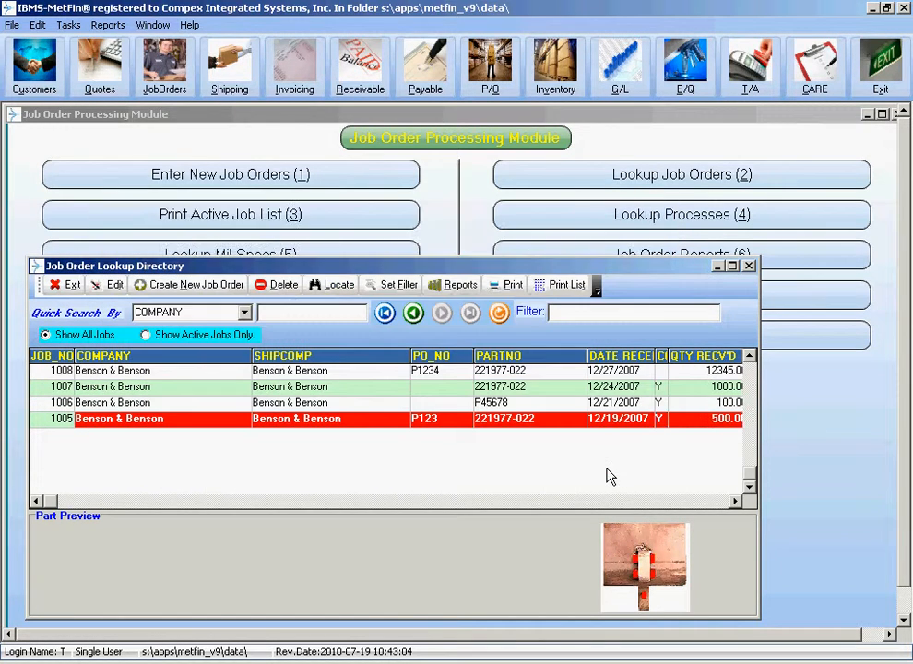
{"action": "left_click", "coordinate": [732, 266]}
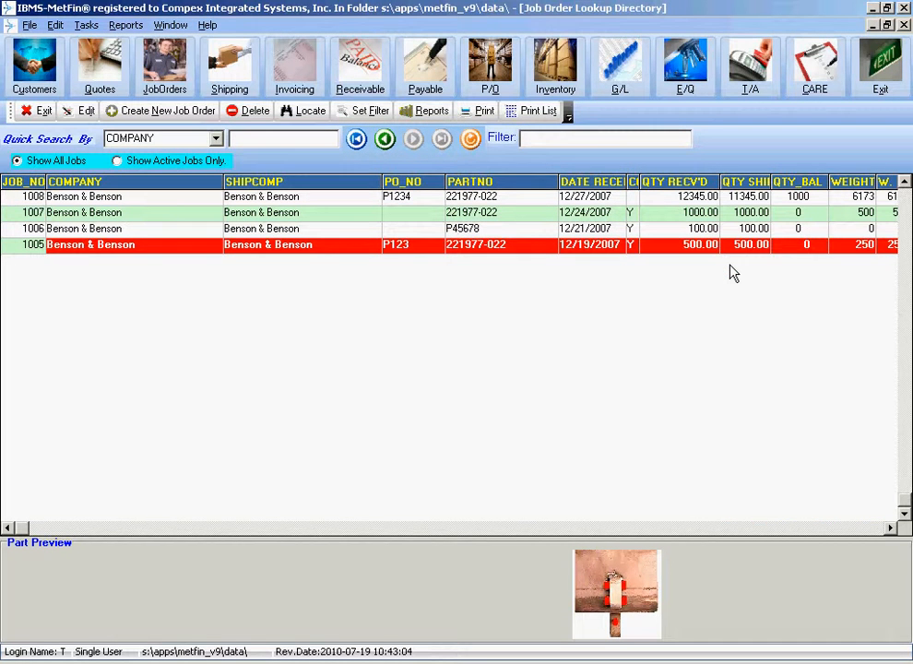